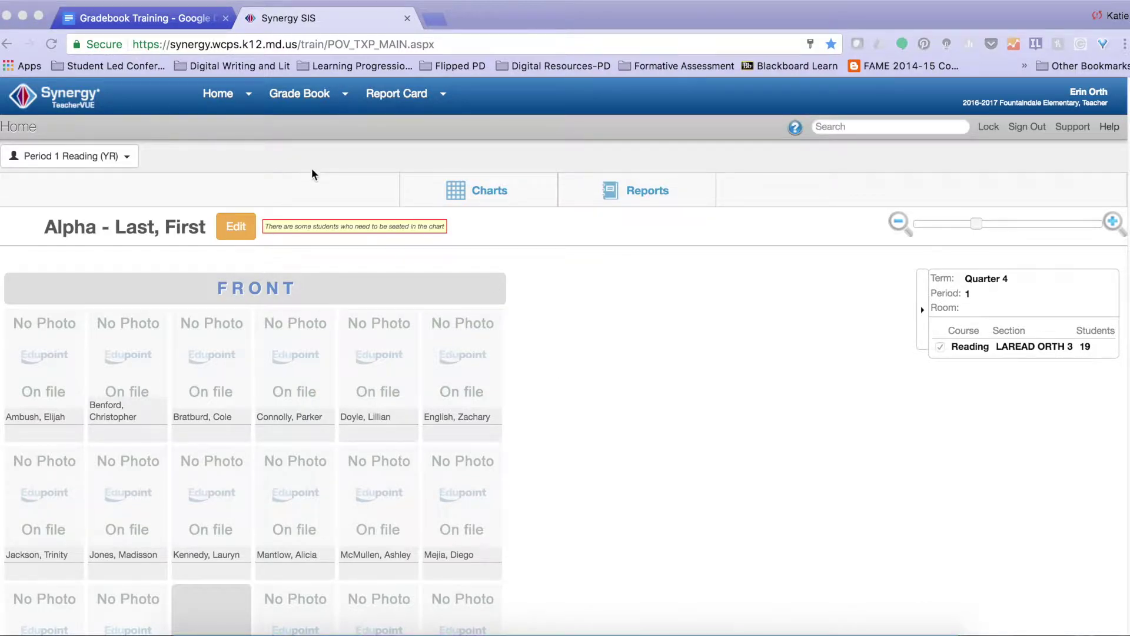
Open the Reading section's Assignments page and show its term, class and marking period choices
left_click(347, 98)
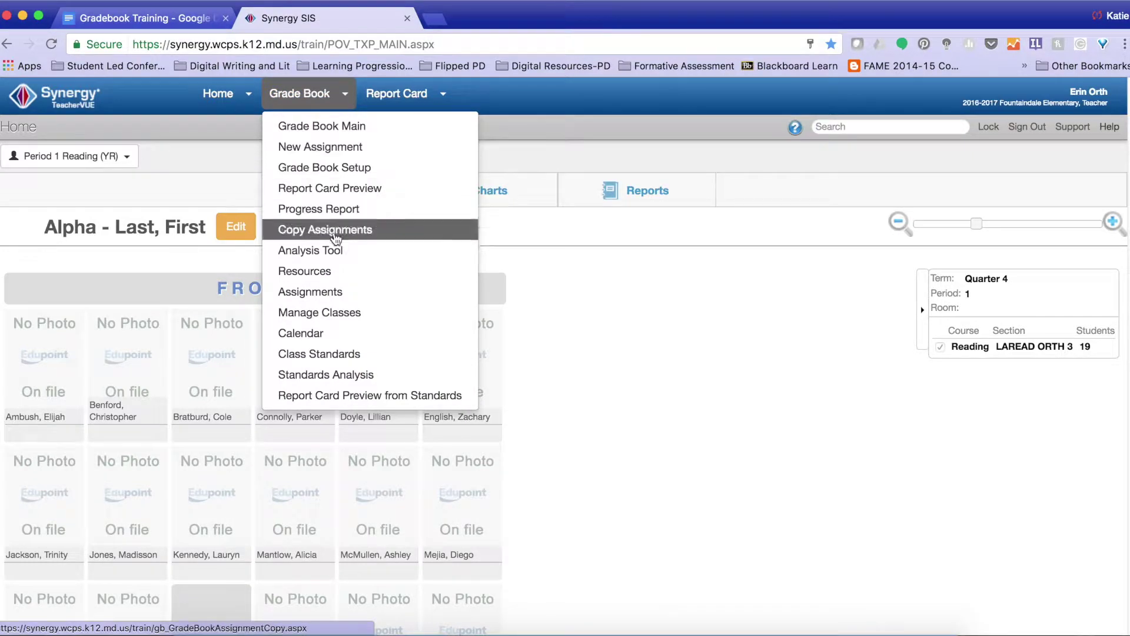
left_click(333, 292)
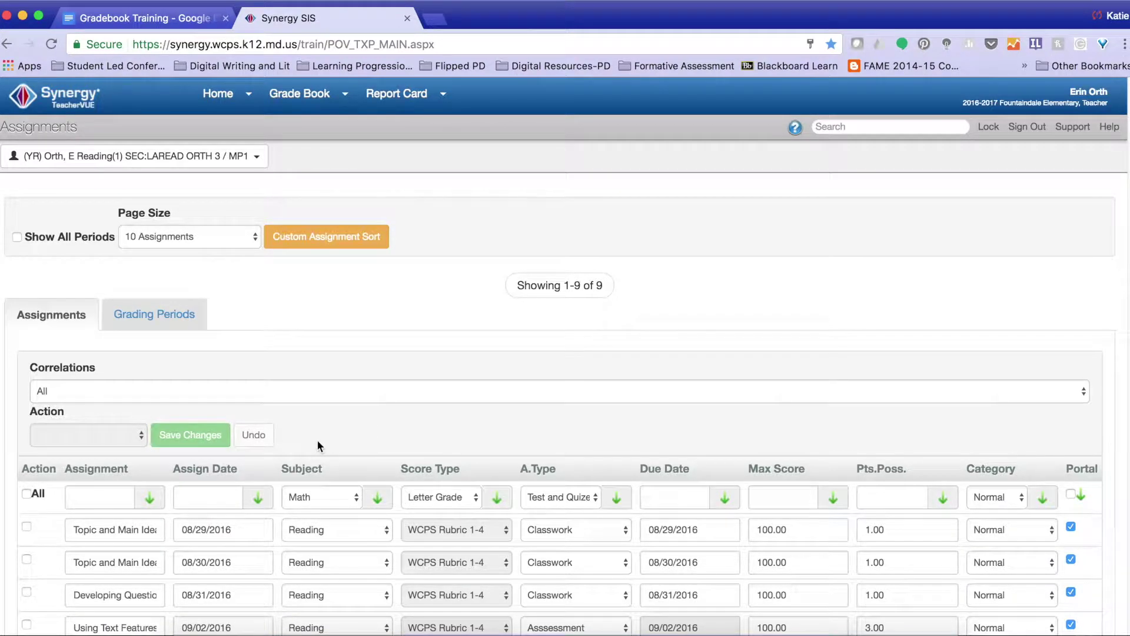
left_click(253, 166)
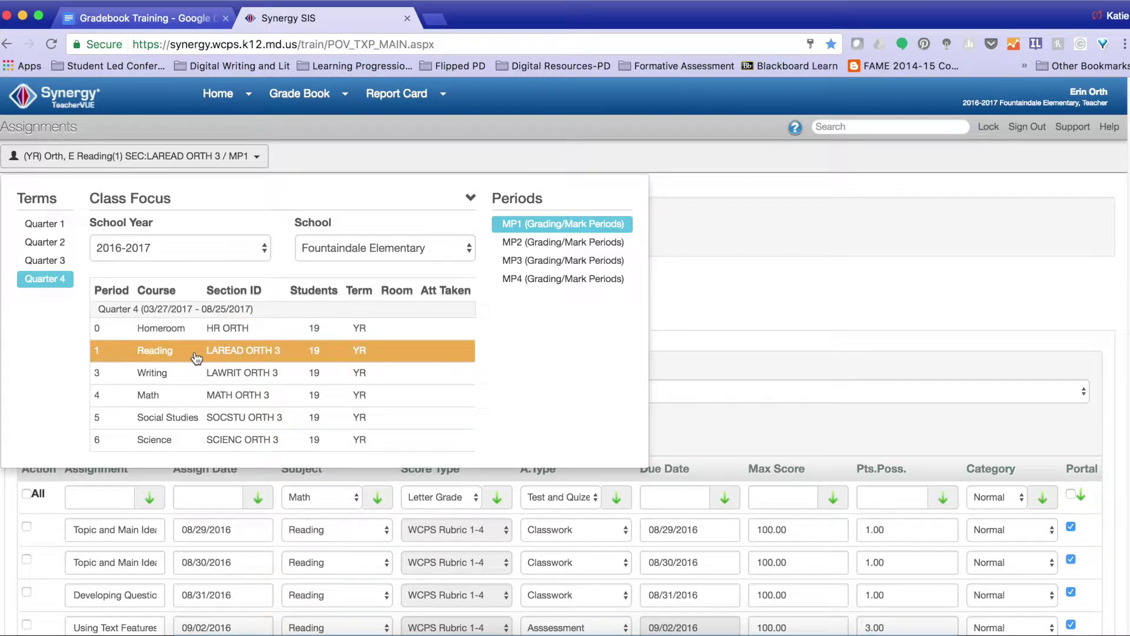
Close the class and marking period choices panel
left_click(678, 266)
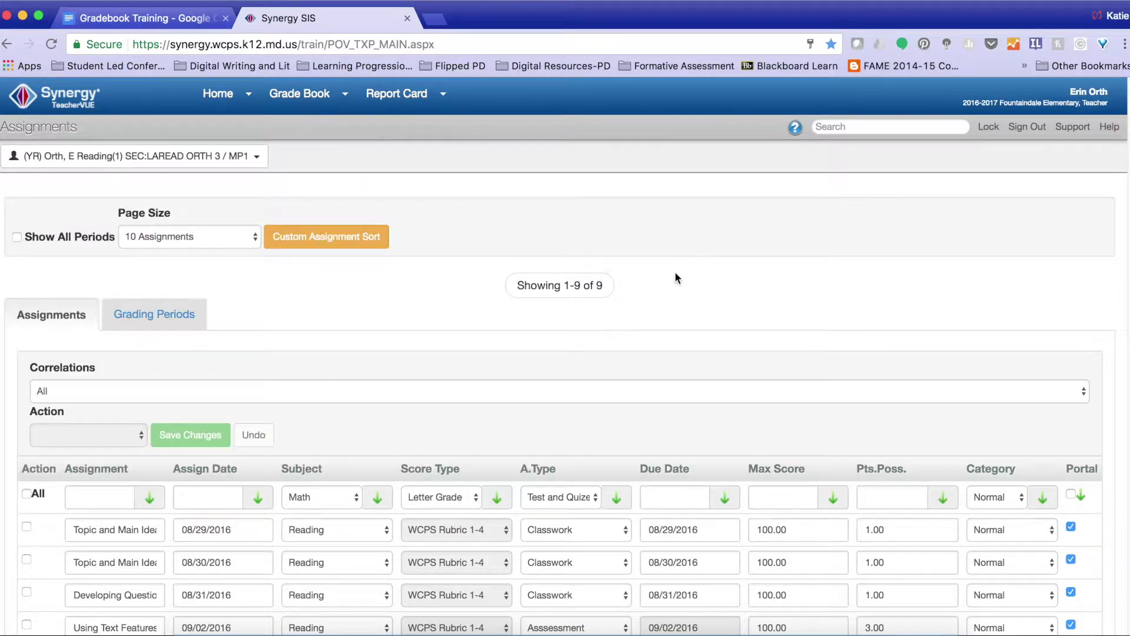
left_click(256, 158)
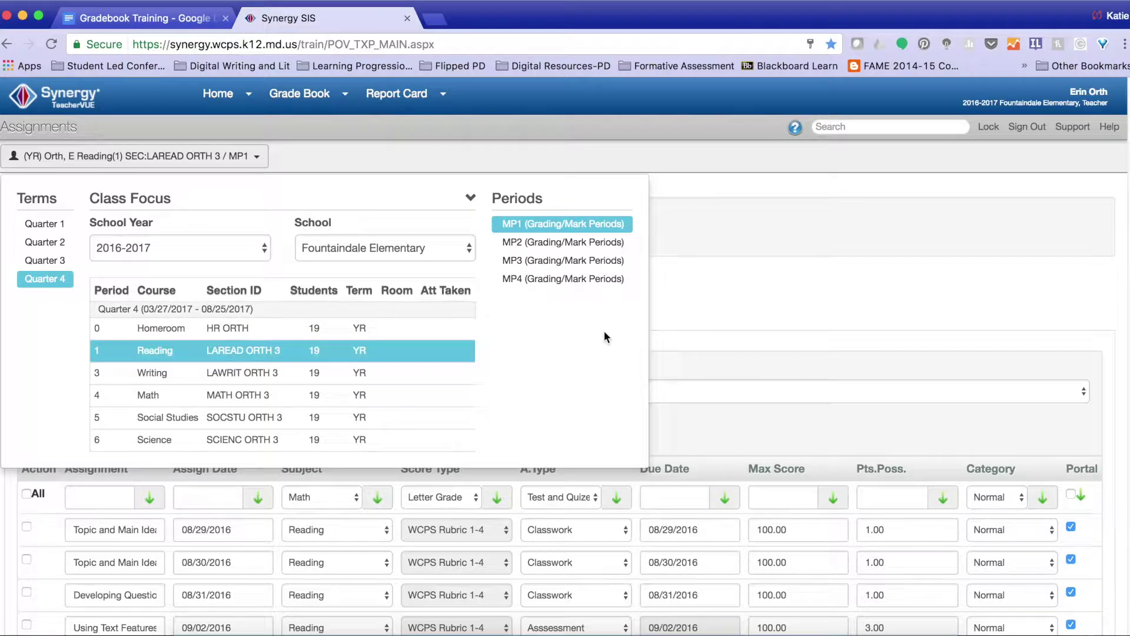
left_click(666, 317)
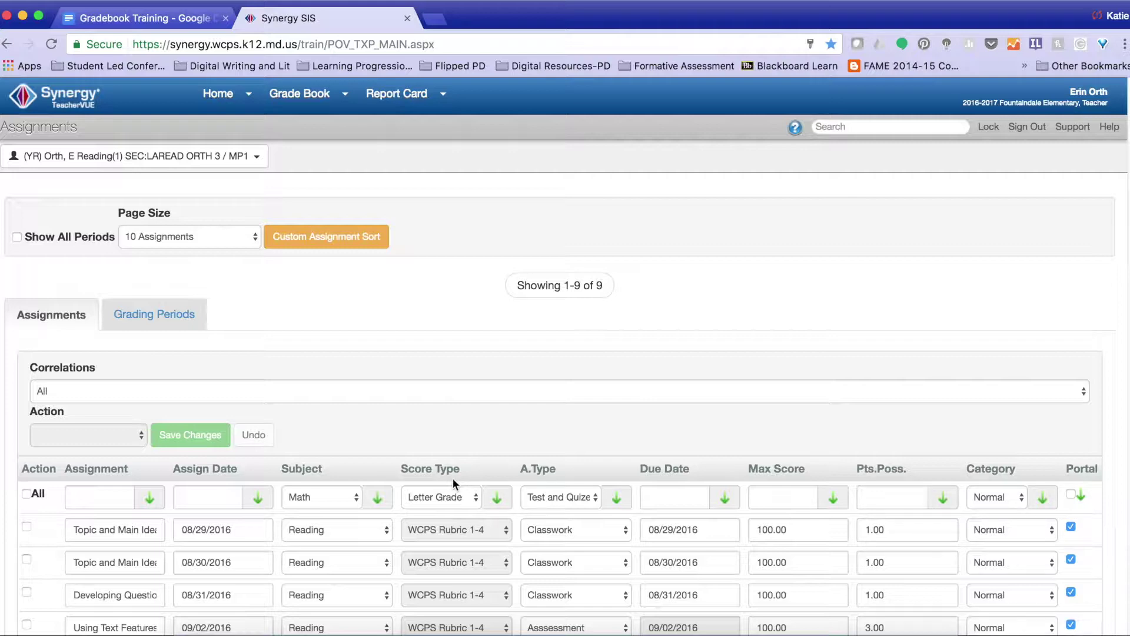
Toggle Show All Periods on and off, and keep the page size at 10 Assignments
left_click(17, 236)
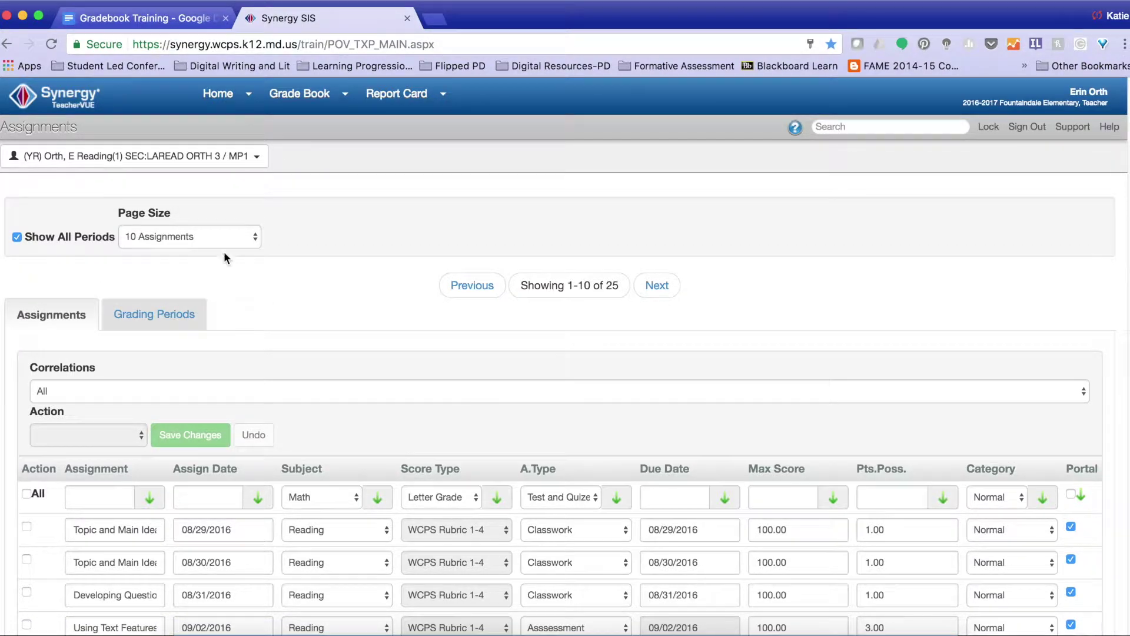
left_click(18, 237)
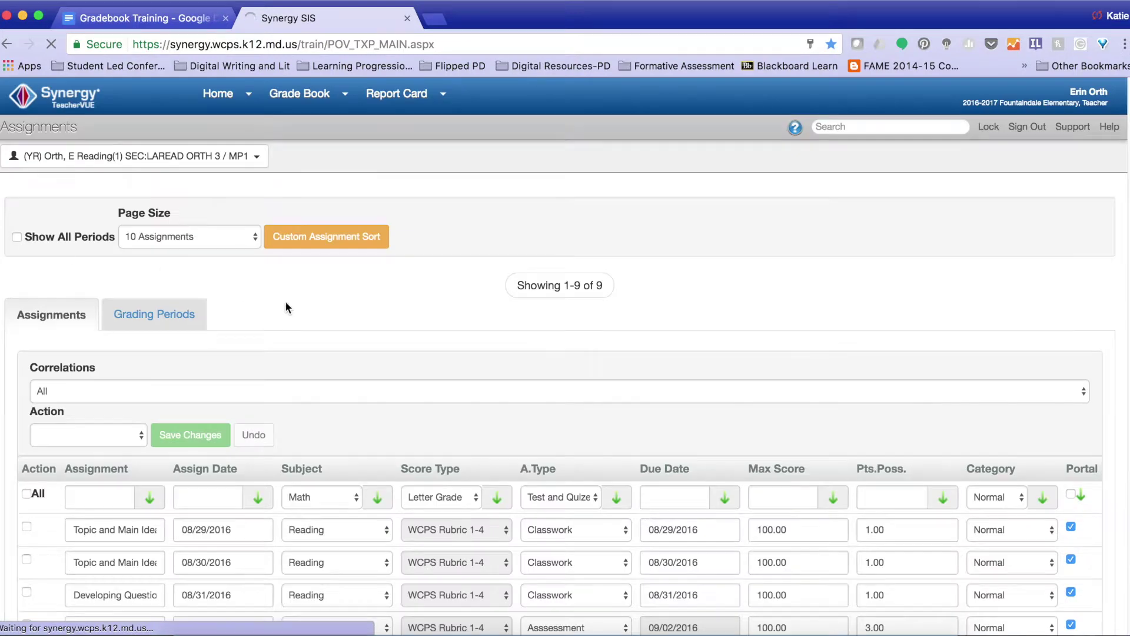
left_click(246, 238)
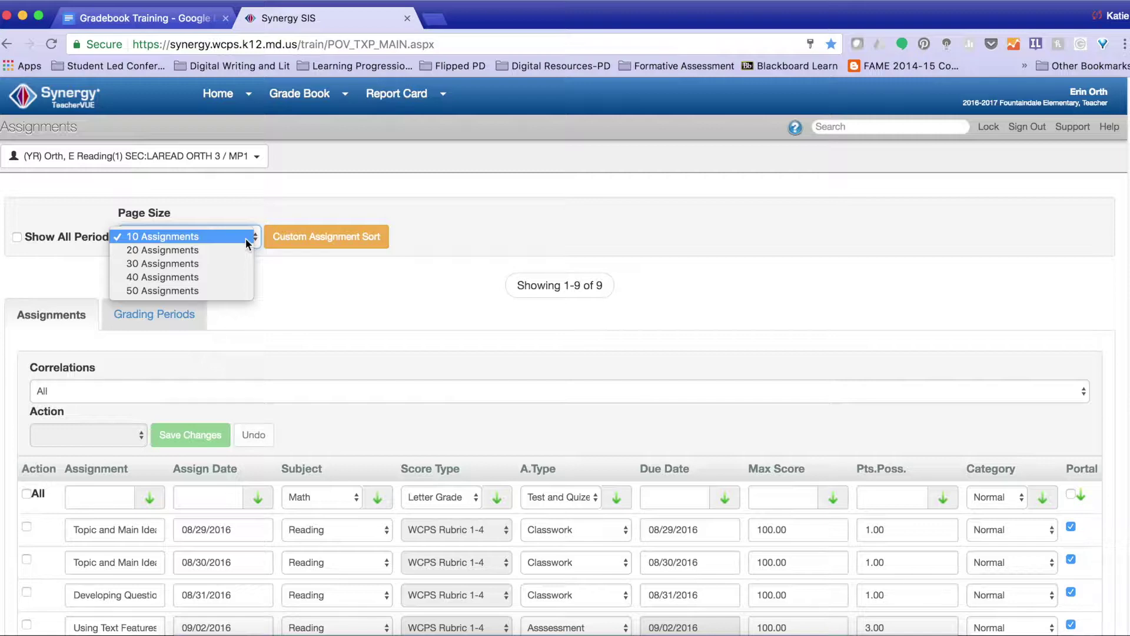
left_click(245, 237)
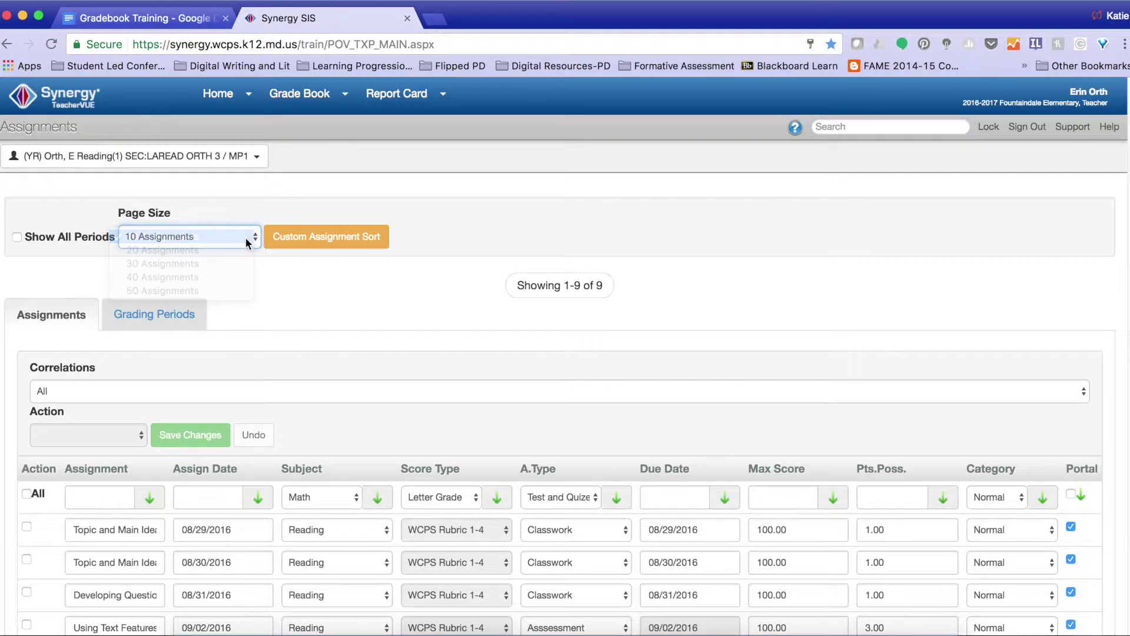
scroll(284, 335, "down", 2)
Filter assignments by the Key Ideas and Details correlation, leaving 4 listed
left_click(273, 337)
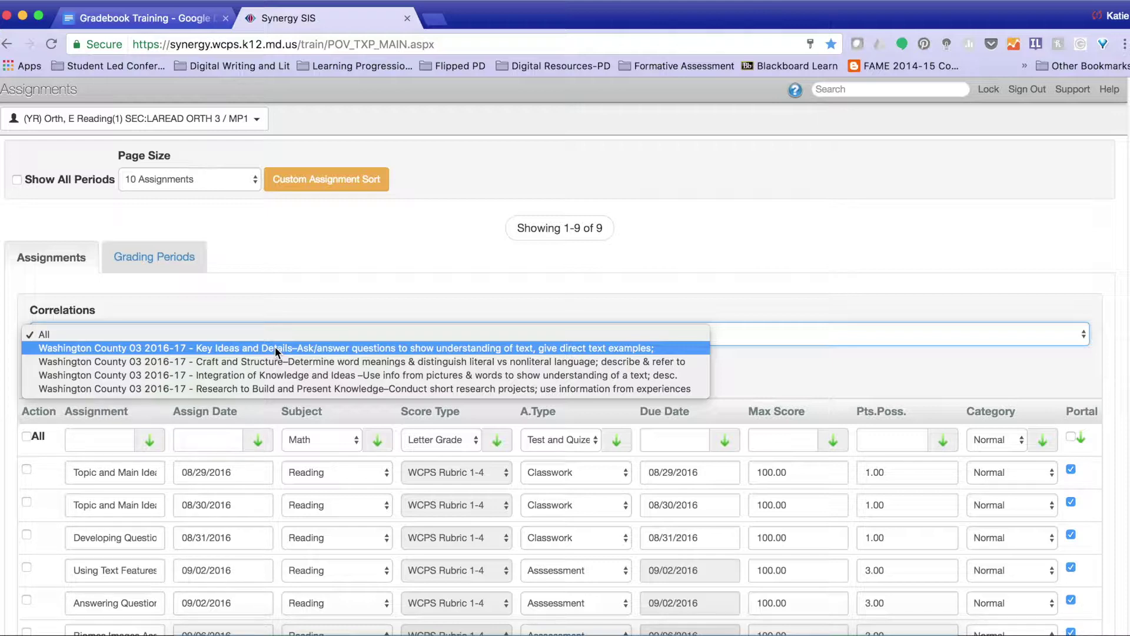
left_click(274, 348)
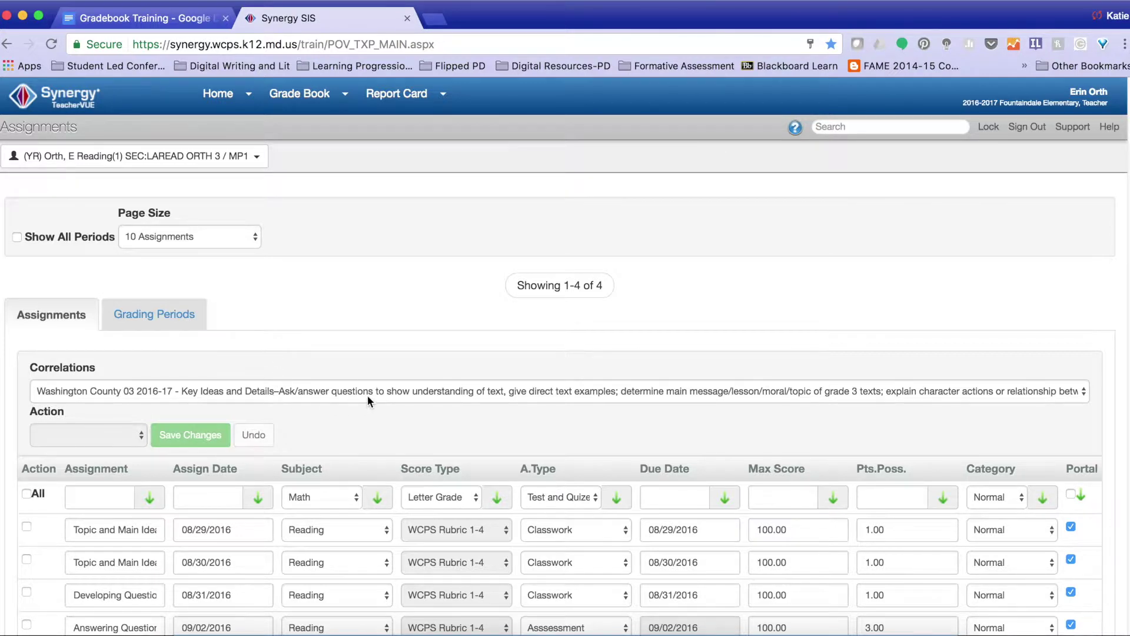
scroll(366, 415, "down", 2)
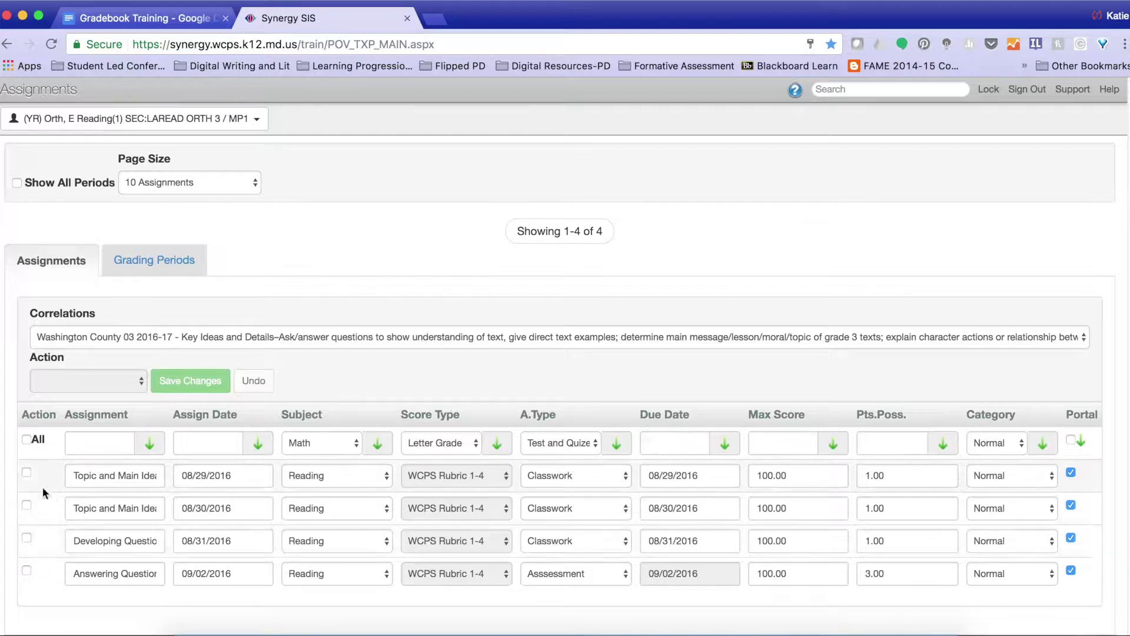
Mark the first Topic and Main Idea row and fill down an assign date of 09/13/2017
left_click(26, 472)
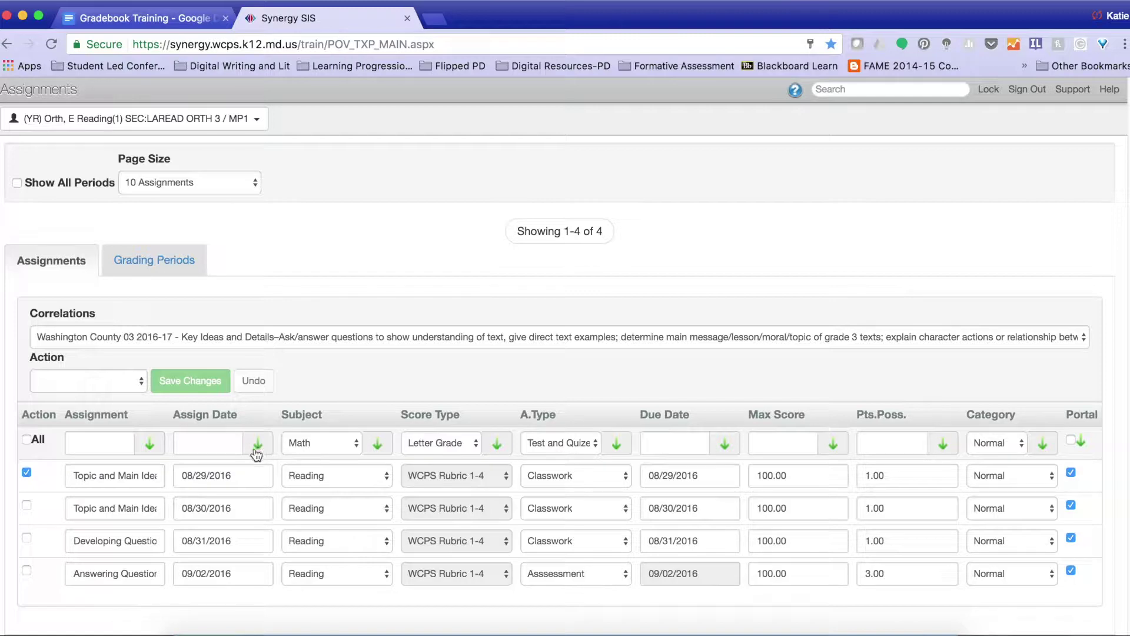
left_click(206, 443)
left_click(333, 476)
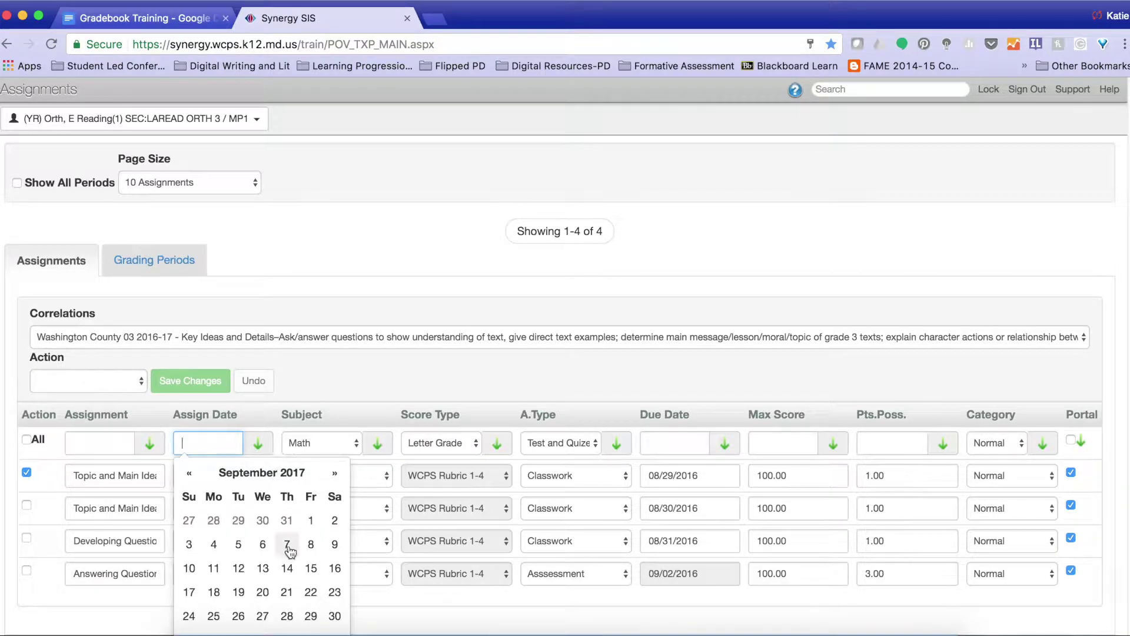
left_click(262, 568)
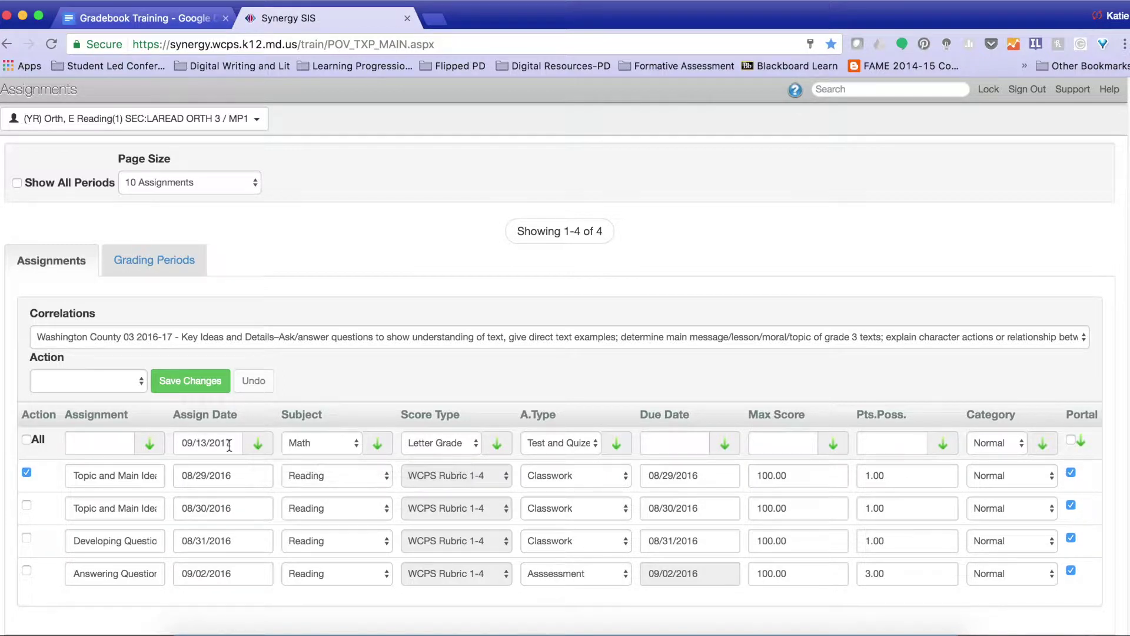
left_click(257, 447)
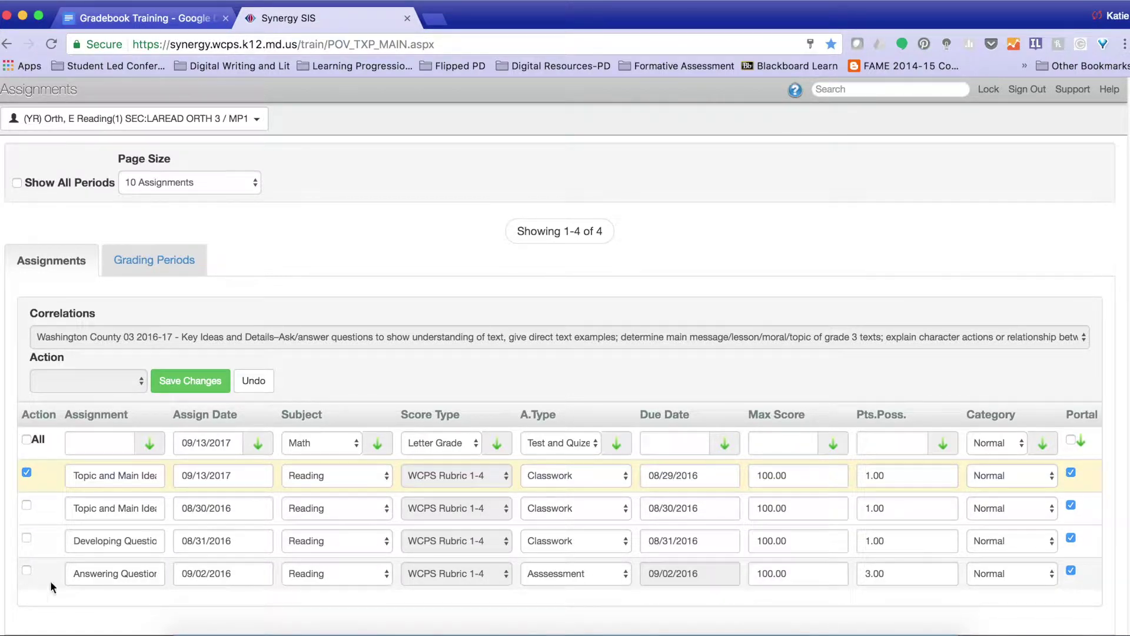
Bulk-set the marked assignment's subject to Reading and type to Assessment, keeping category Normal
left_click(356, 443)
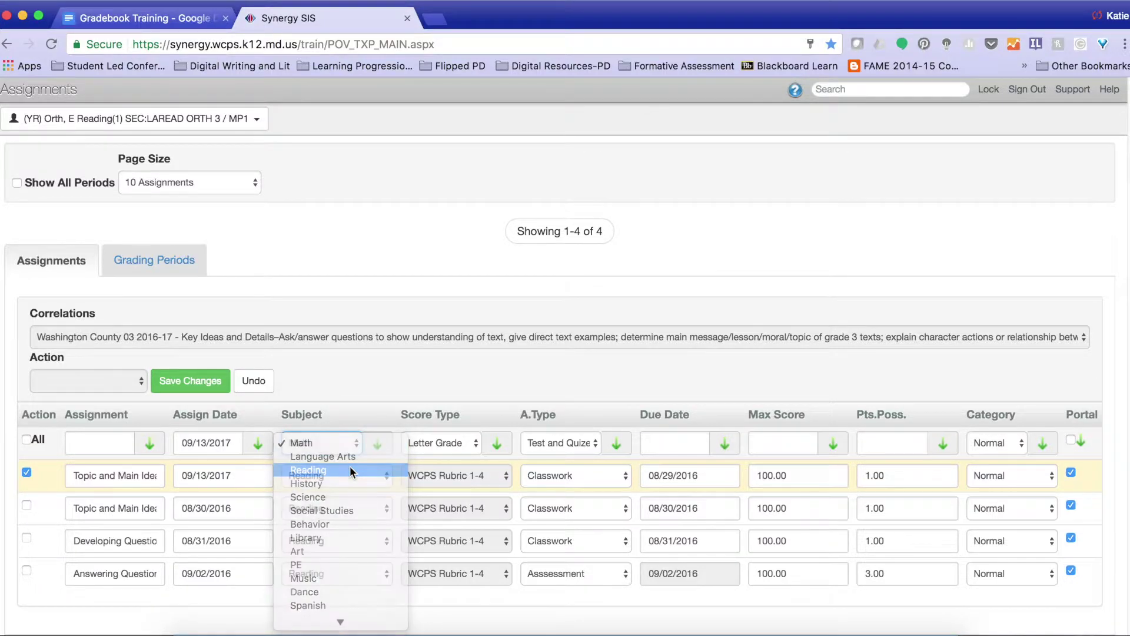
left_click(349, 471)
left_click(377, 443)
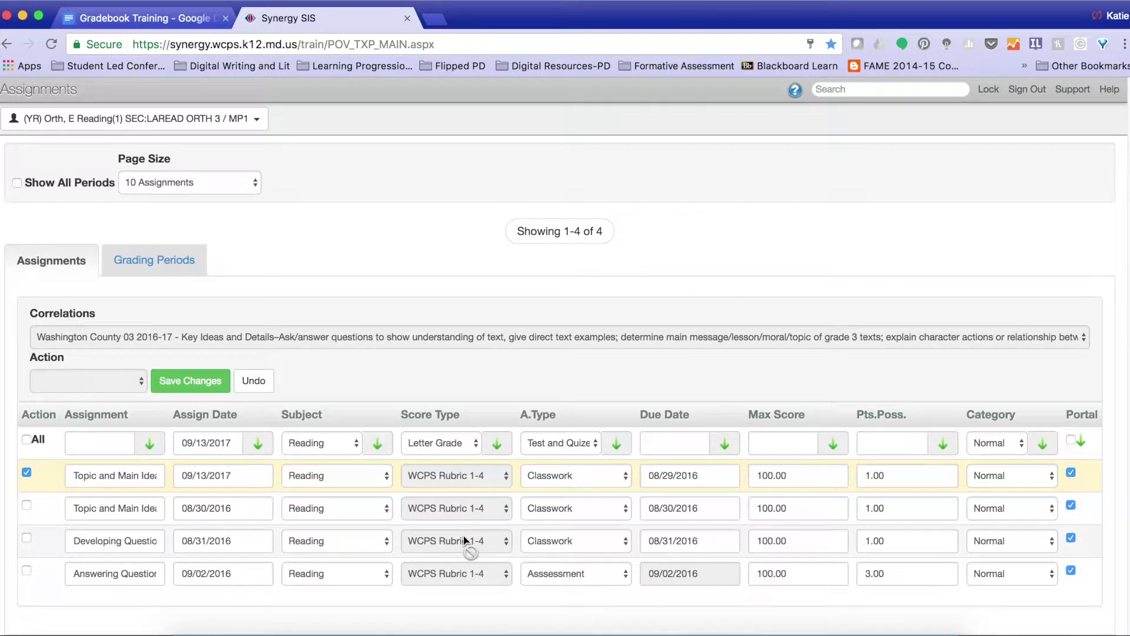
left_click(594, 443)
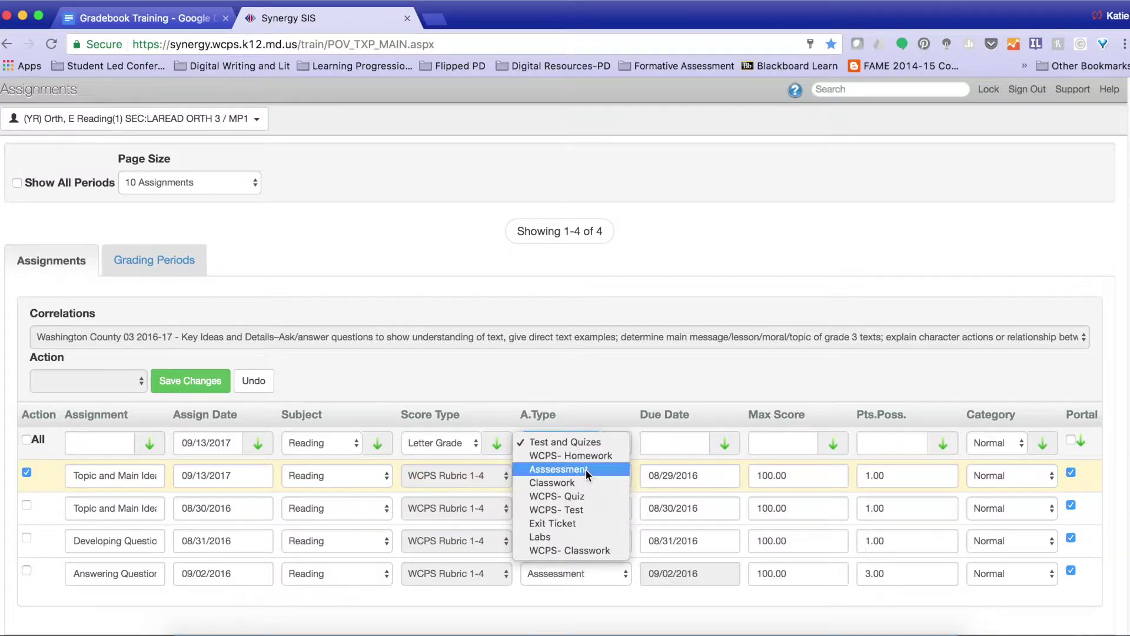
left_click(585, 468)
left_click(615, 442)
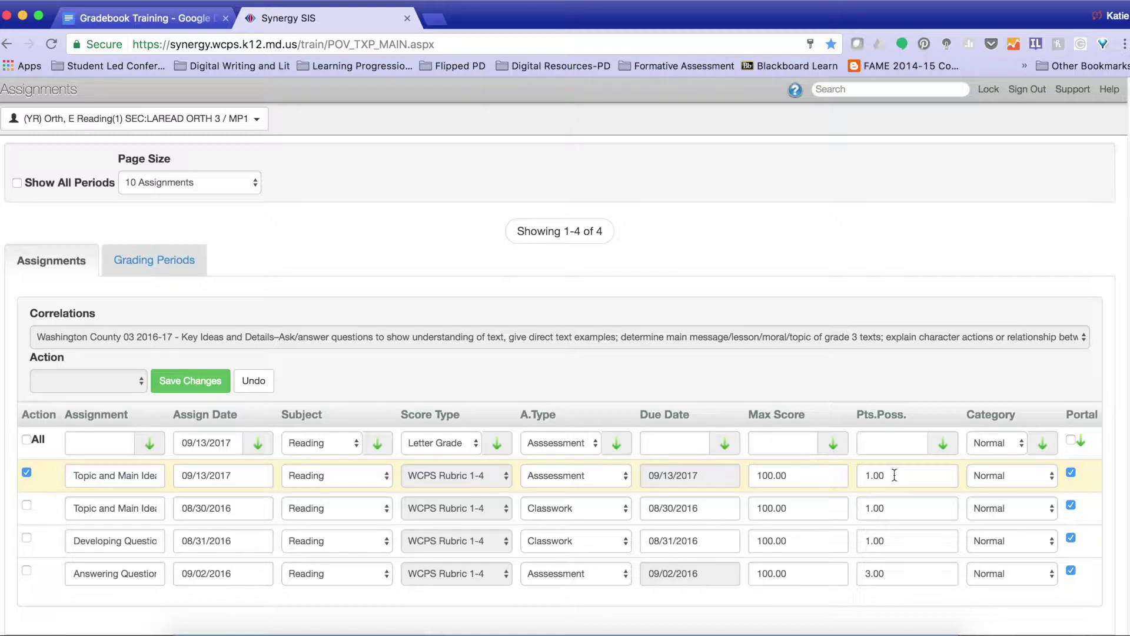
left_click(1021, 452)
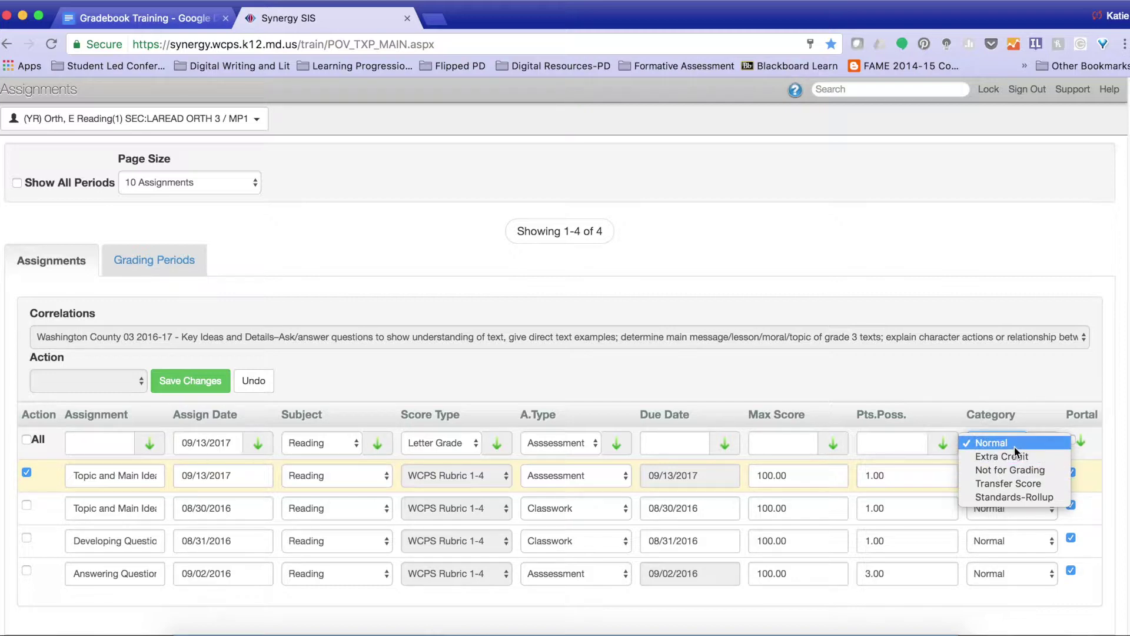
left_click(1014, 447)
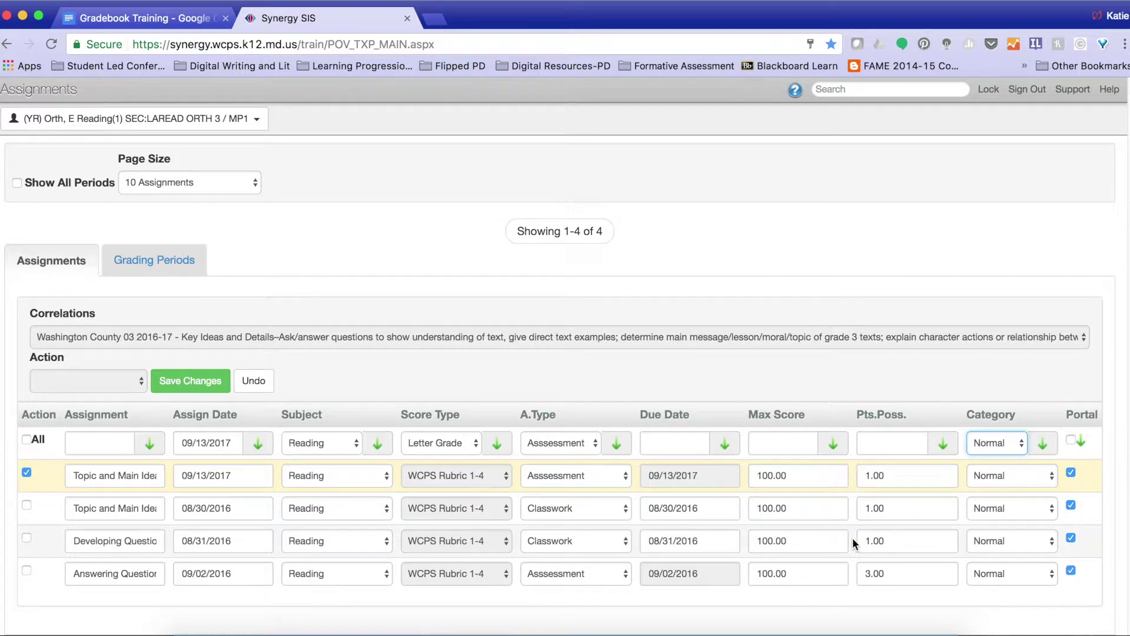
scroll(852, 538, "up", 1)
Save the edited Topic and Main Idea assignment, then view the Grading Periods
scroll(395, 541, "down", 1)
left_click(192, 388)
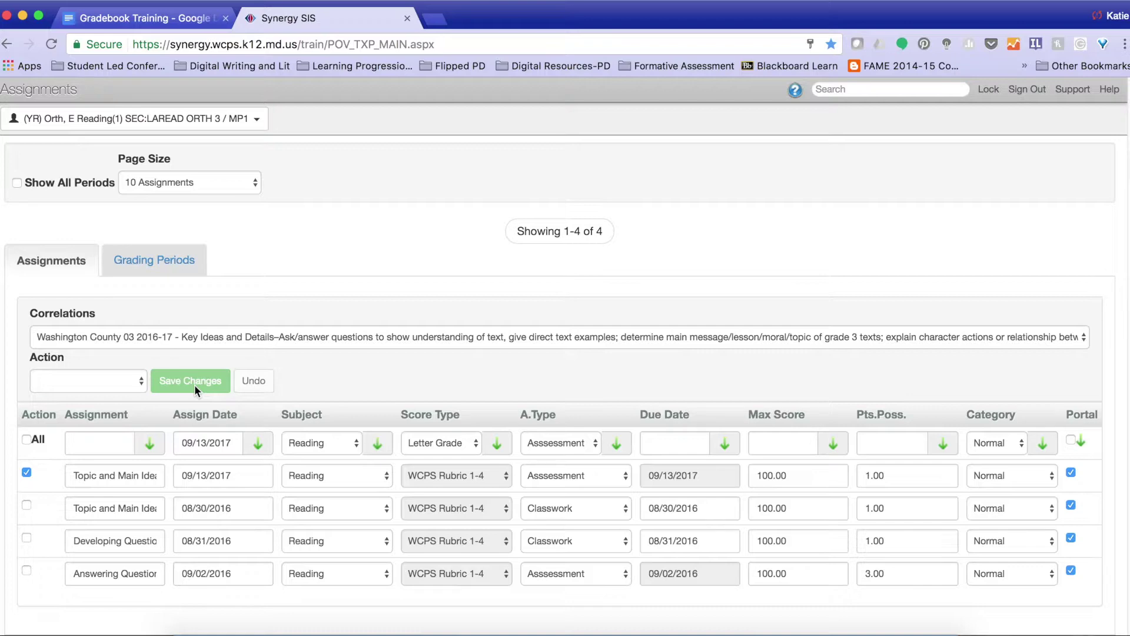
left_click(151, 259)
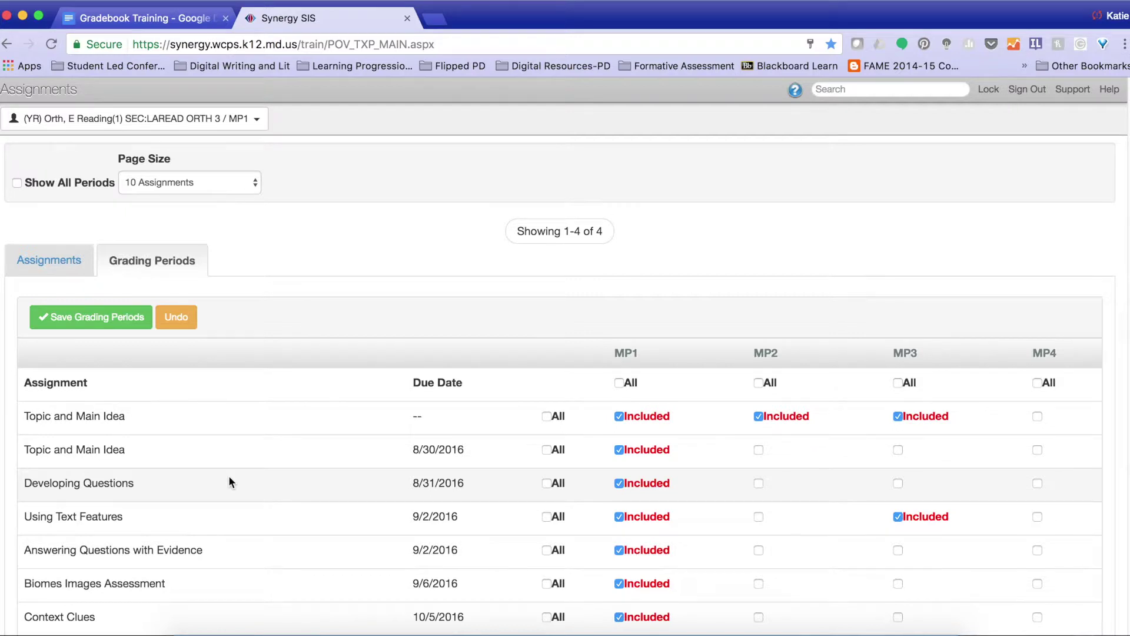
Include Developing Questions in MP2 and MP4 and save the grading periods
scroll(230, 482, "down", 3)
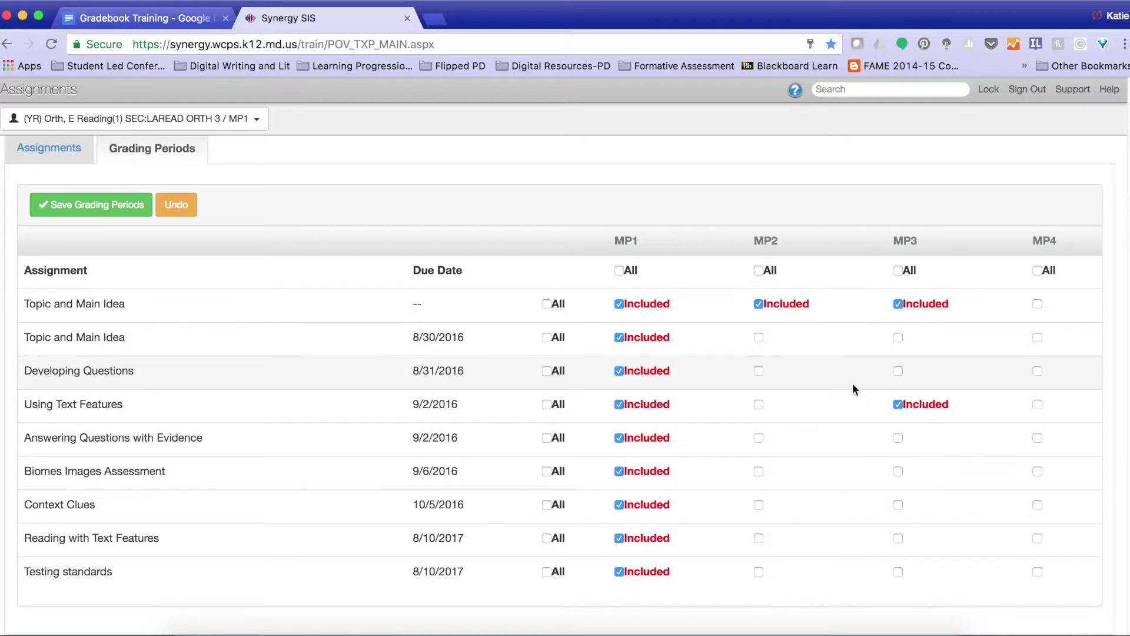
left_click(758, 371)
left_click(1039, 371)
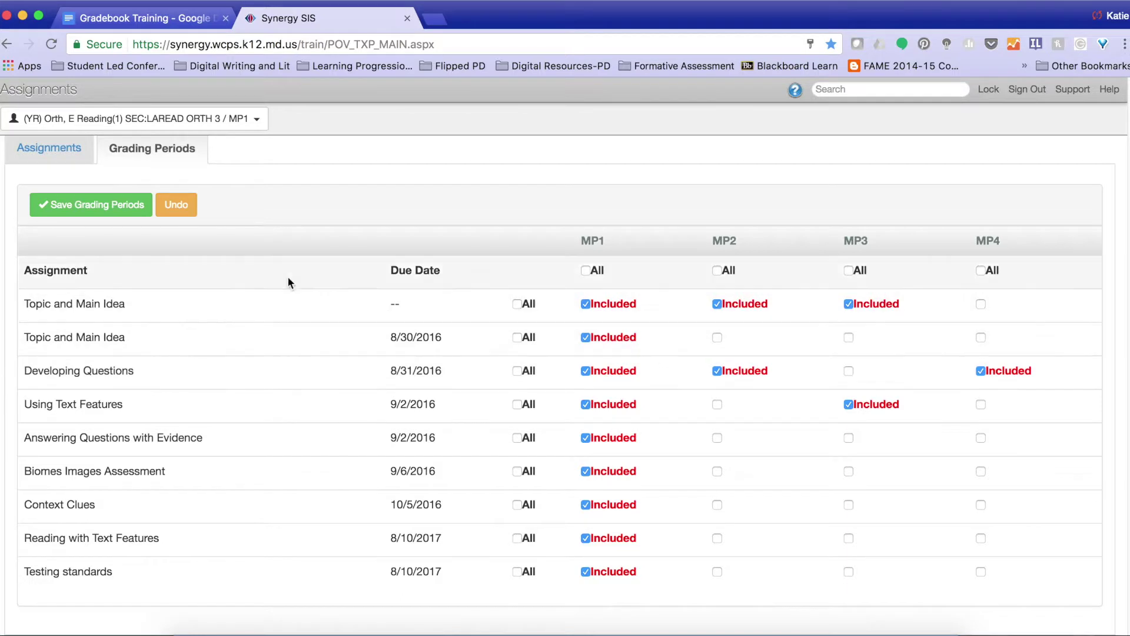
left_click(94, 211)
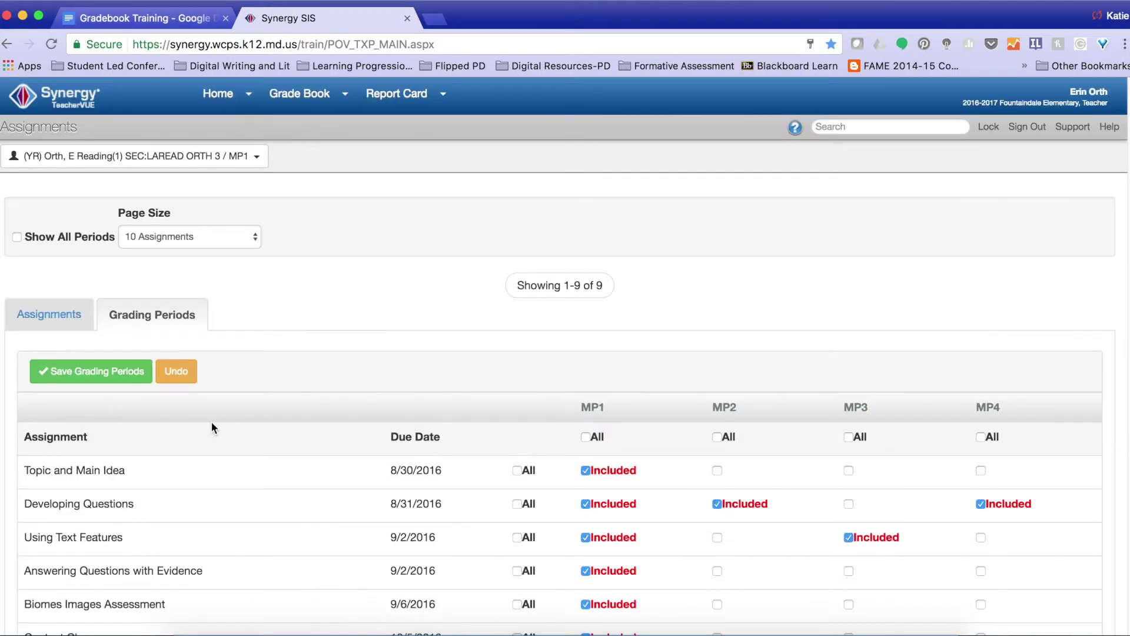
scroll(221, 417, "down", 3)
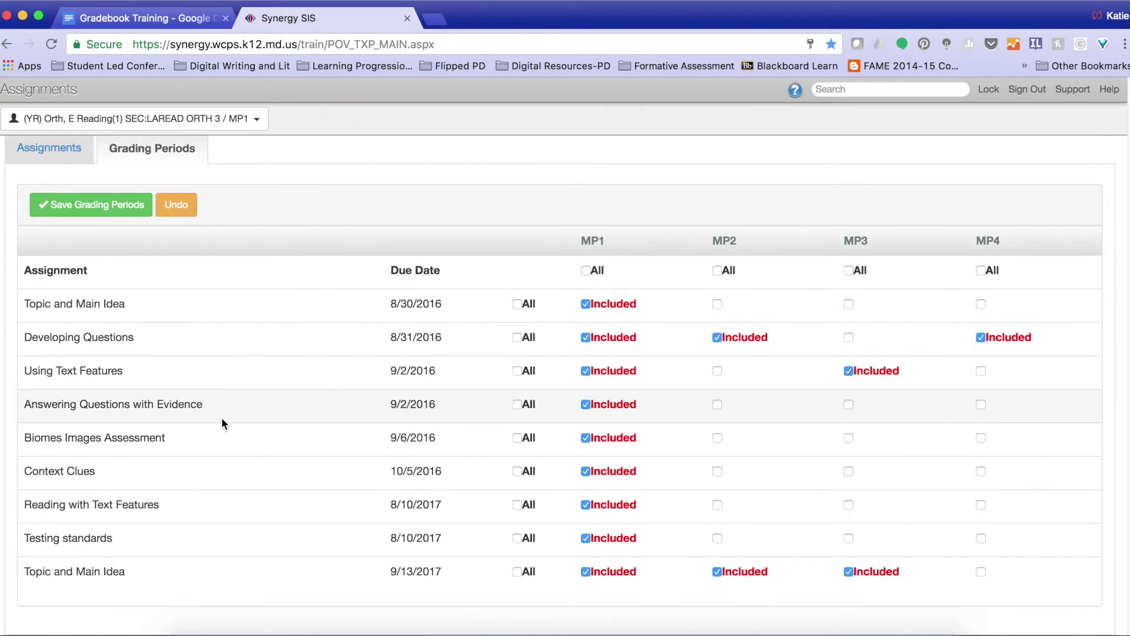
scroll(221, 416, "up", 1)
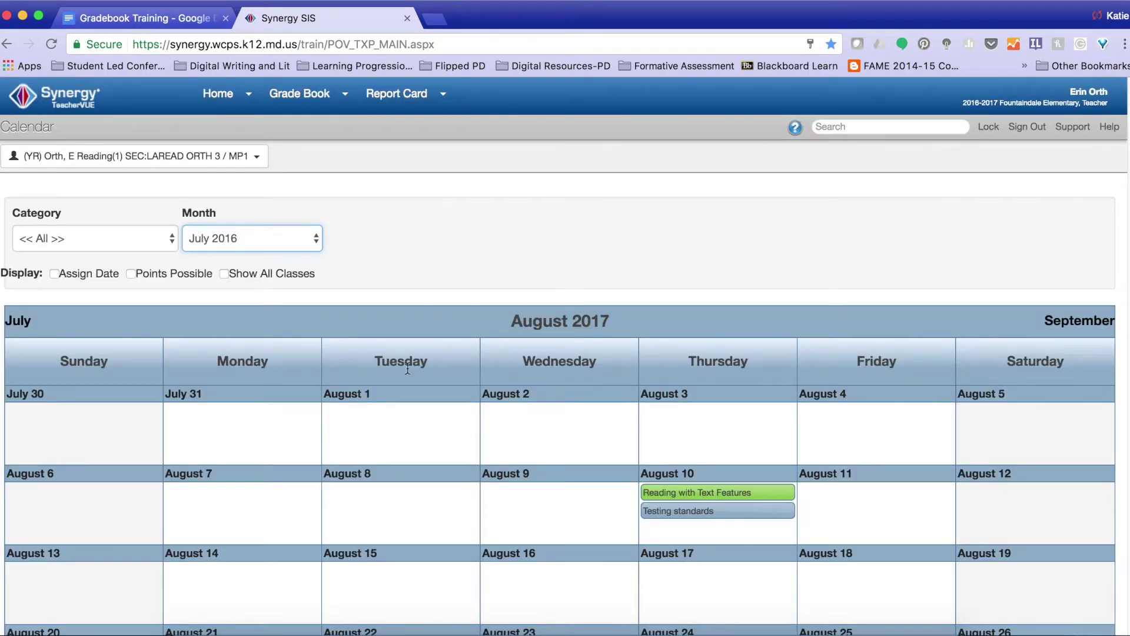
Set the calendar category to Classwork and the month to September 2016
left_click(136, 239)
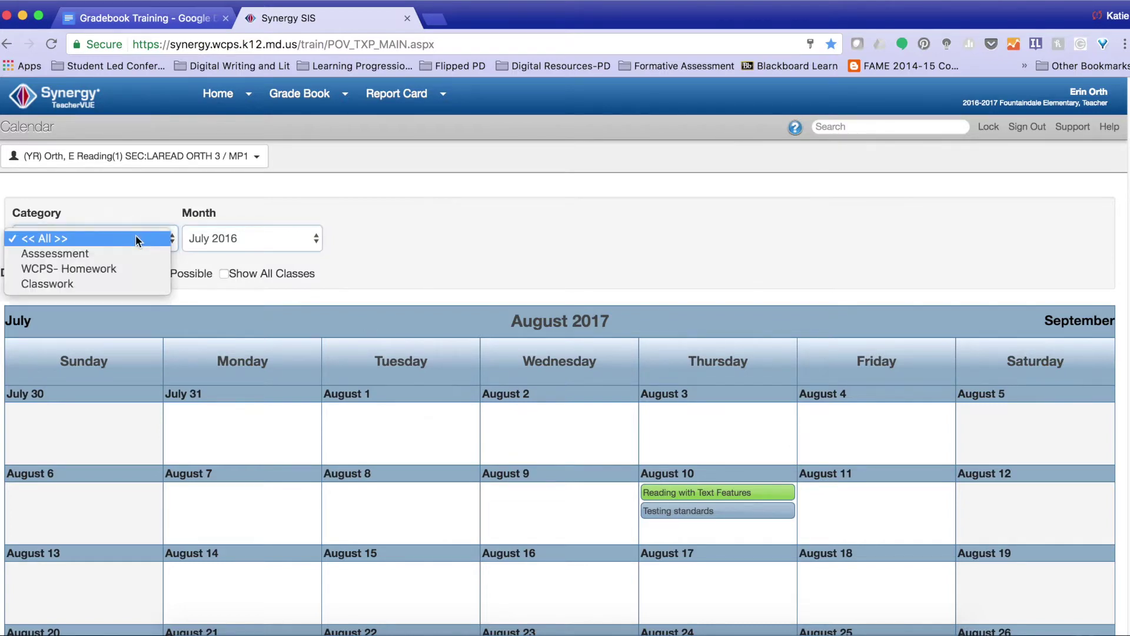
left_click(122, 284)
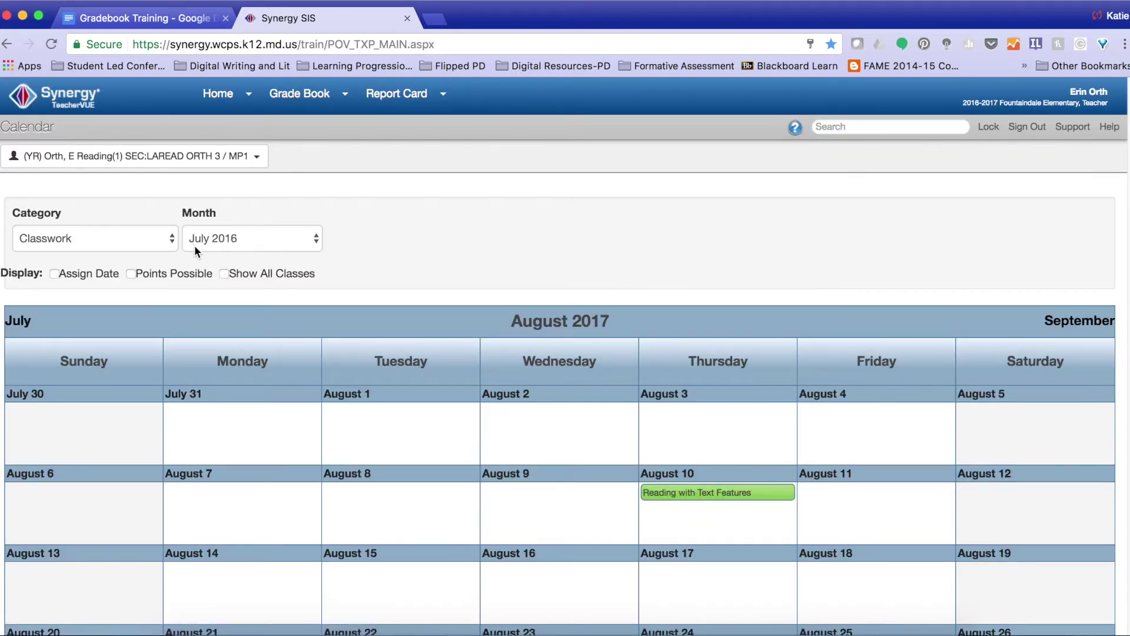
left_click(194, 245)
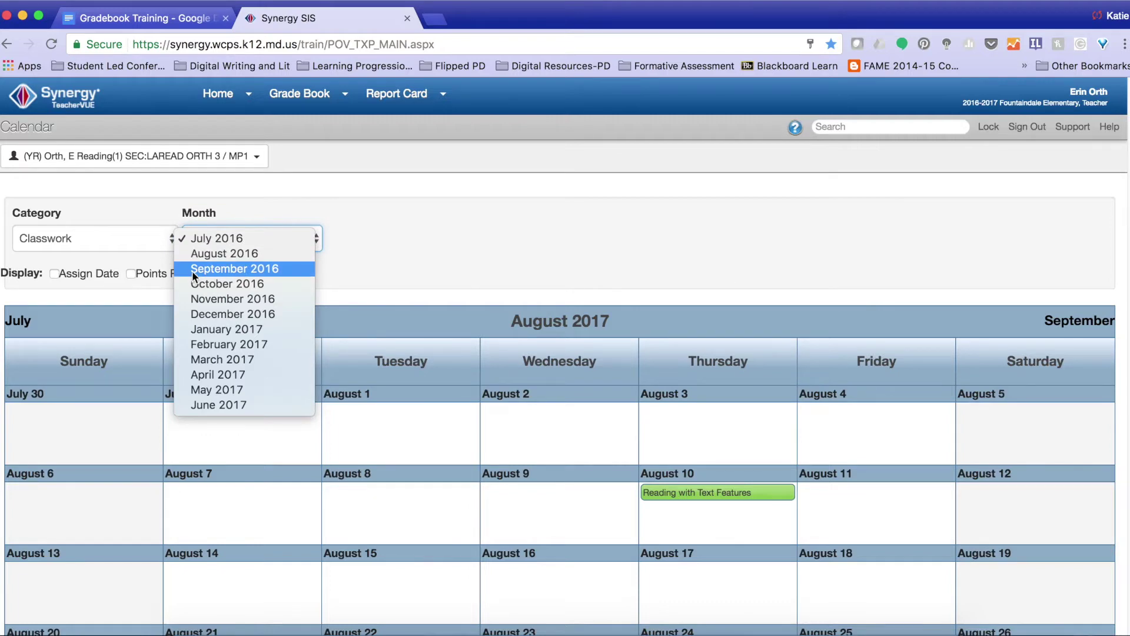
left_click(192, 270)
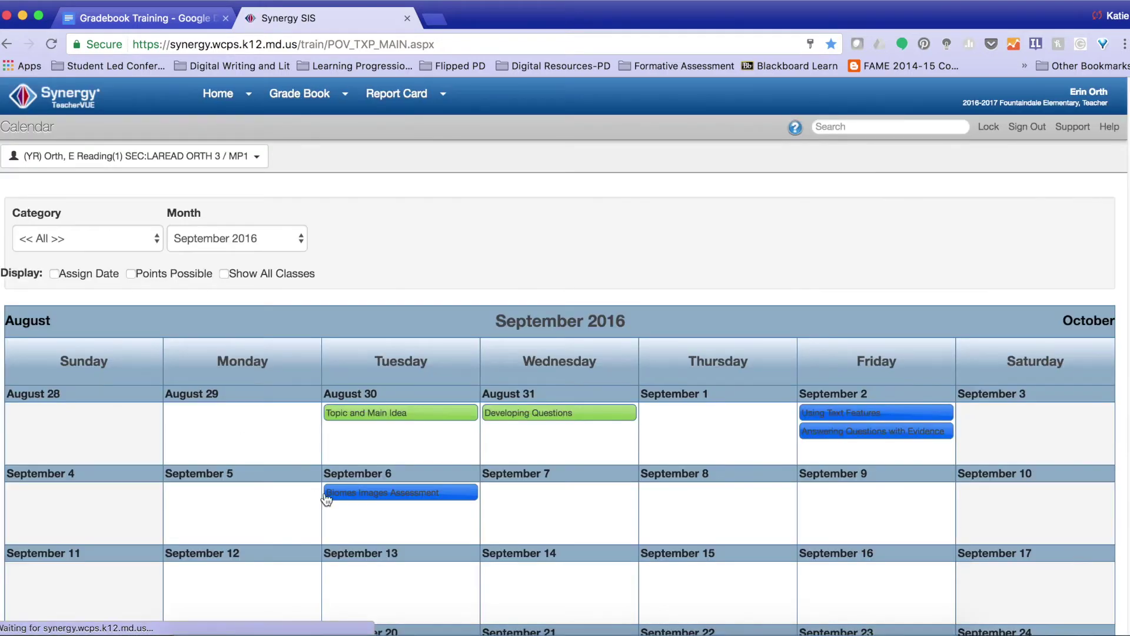
Show assign dates, points possible and all classes on the calendar events
left_click(53, 273)
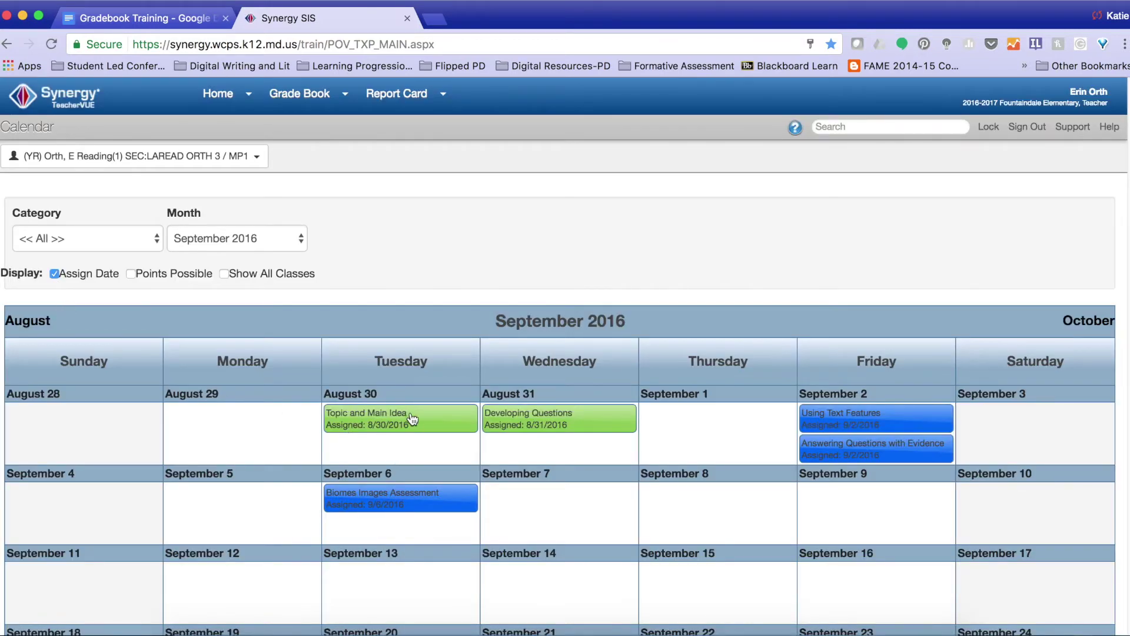
left_click(132, 274)
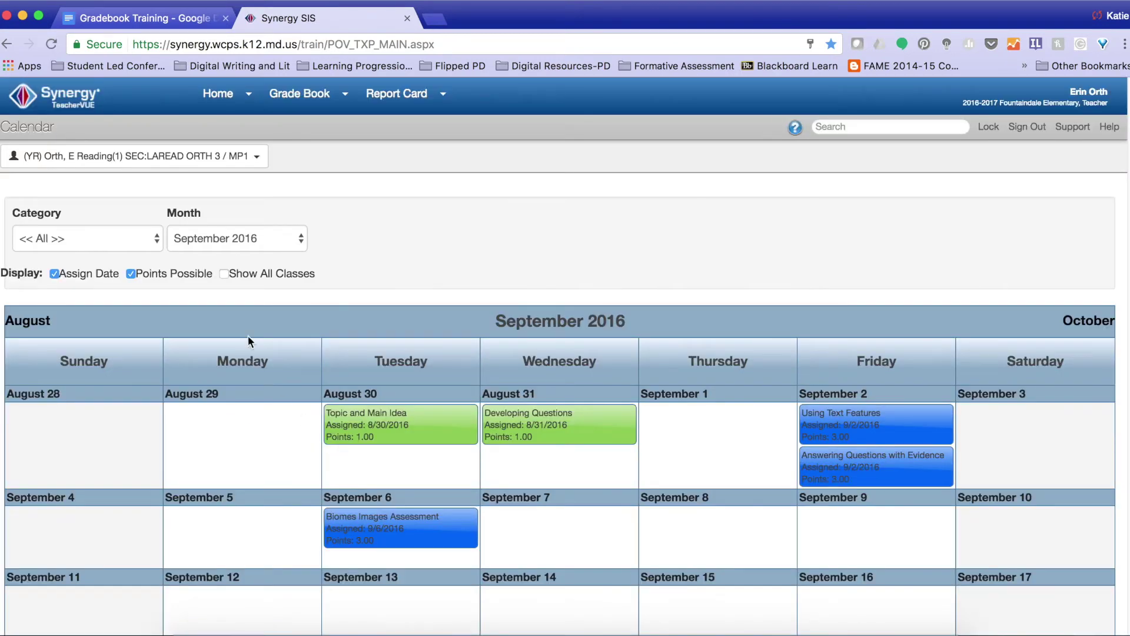
left_click(224, 274)
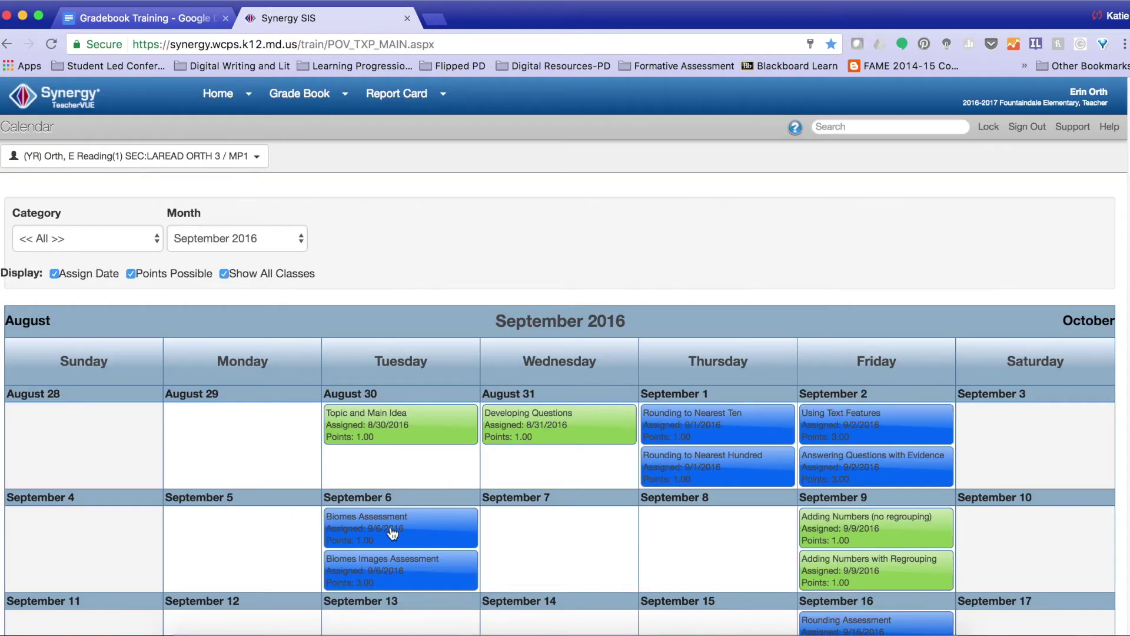
scroll(402, 536, "down", 1)
scroll(402, 535, "down", 5)
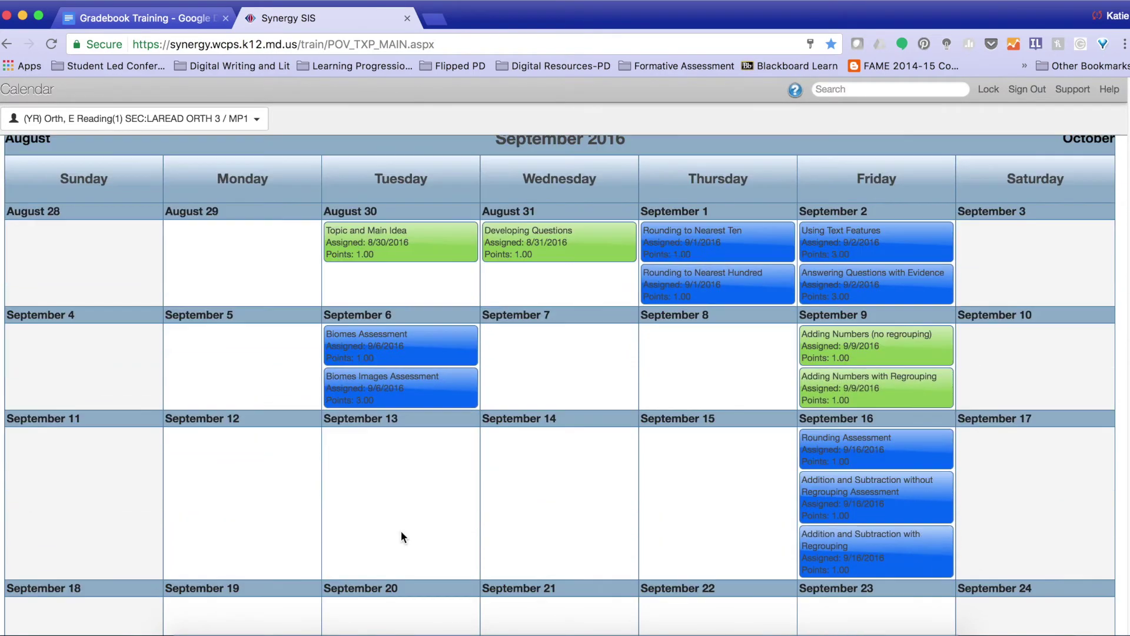
scroll(402, 535, "down", 10)
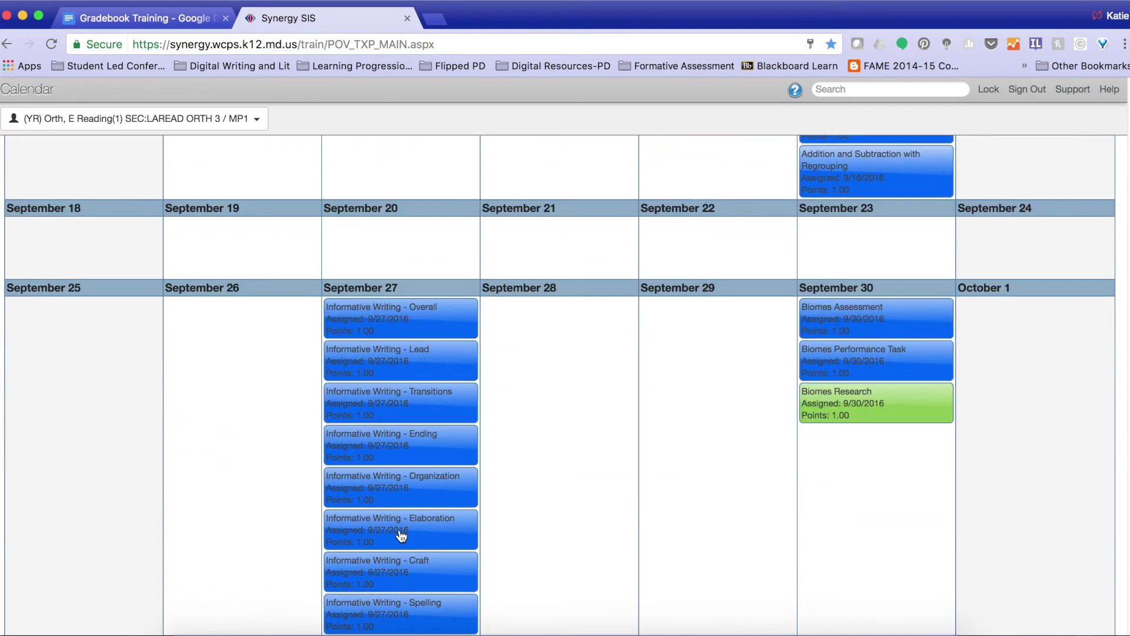
scroll(400, 530, "up", 15)
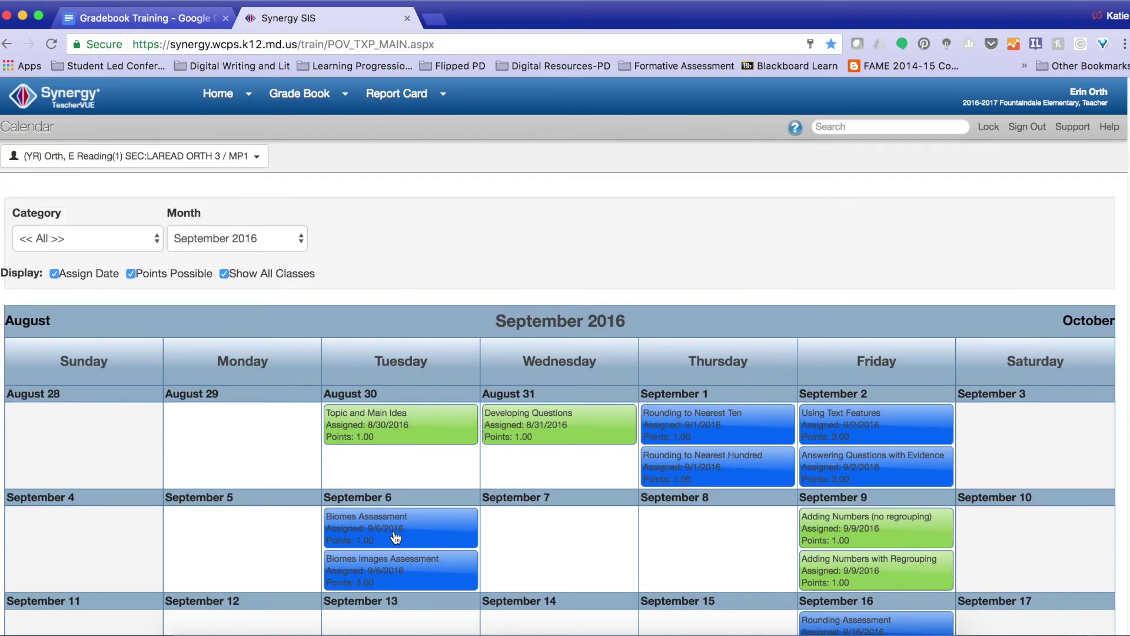
Open the action options for the Topic and Main Idea calendar event
mouse_move(386, 443)
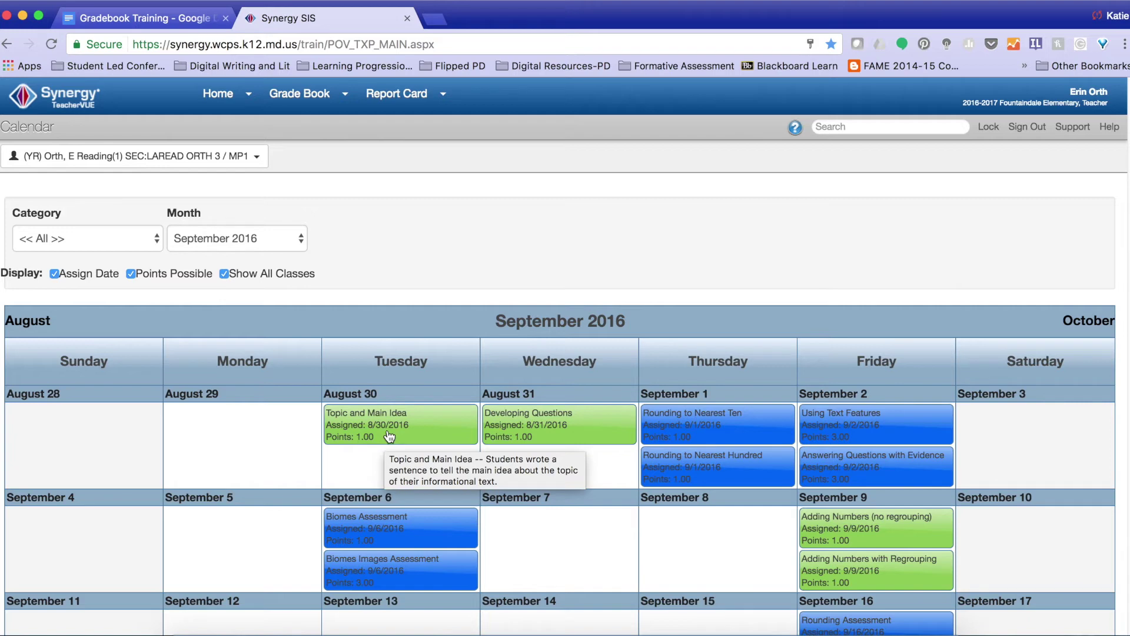
left_click(388, 436)
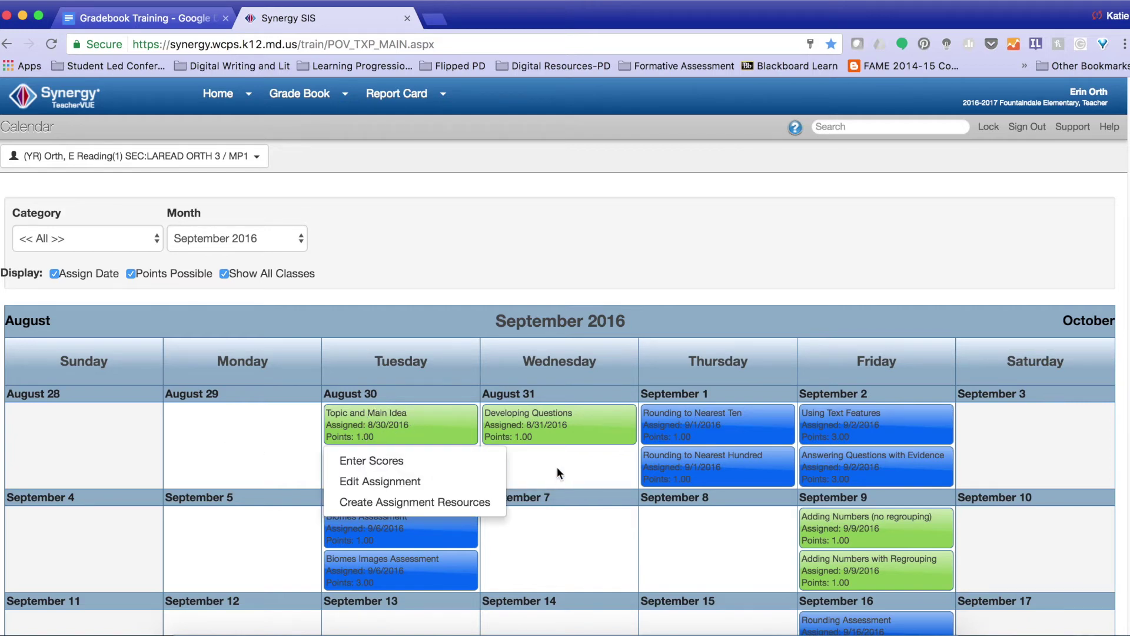
left_click(375, 433)
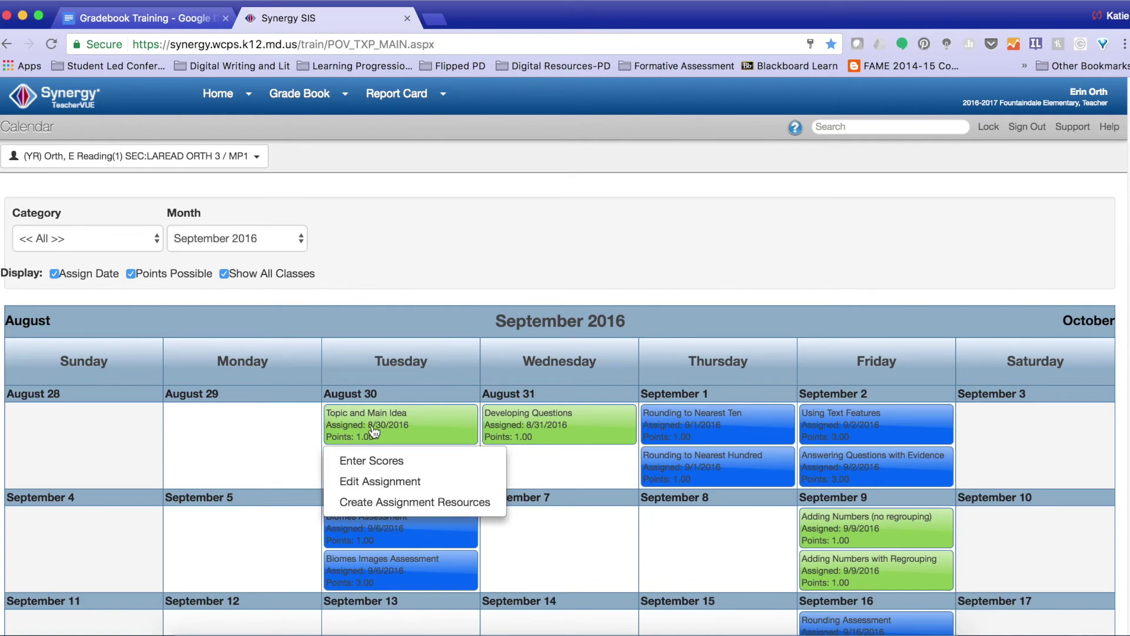
left_click(374, 434)
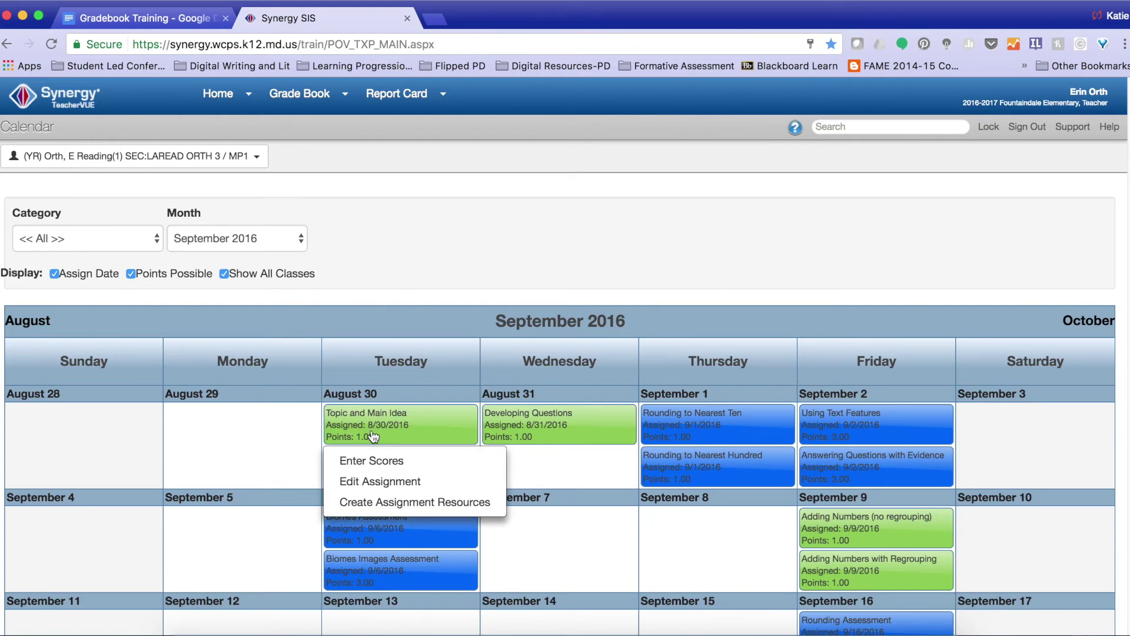